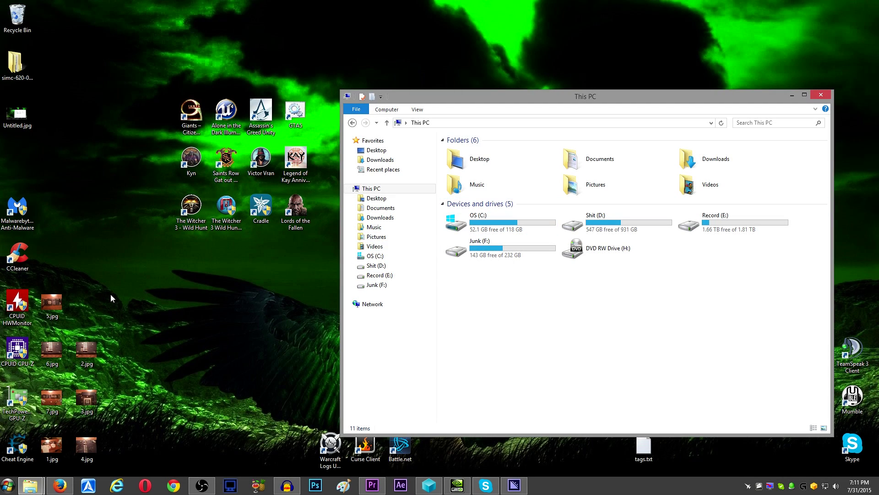
- View the Untitled.jpg screenshot, toggling it against the desktop to compare colours, then close it
{"action": "double_click", "coordinate": [18, 113]}
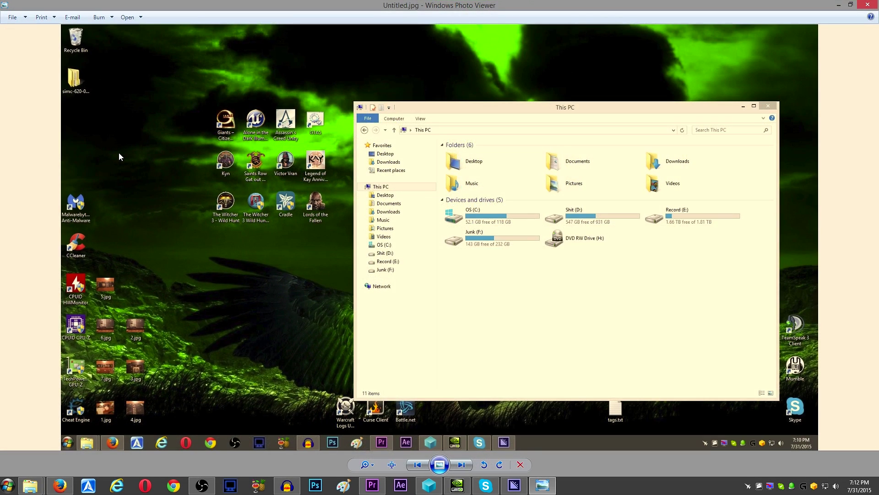
{"action": "left_click", "coordinate": [547, 486]}
{"action": "left_click", "coordinate": [546, 486]}
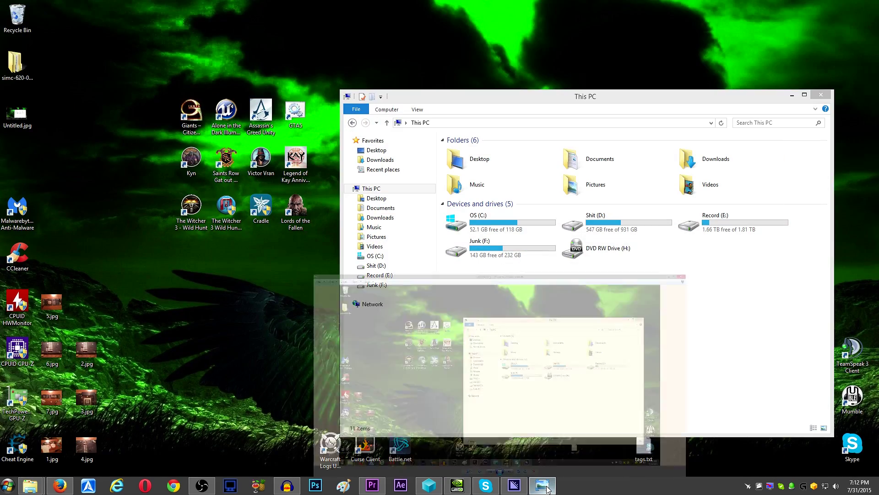
{"action": "left_click", "coordinate": [546, 486]}
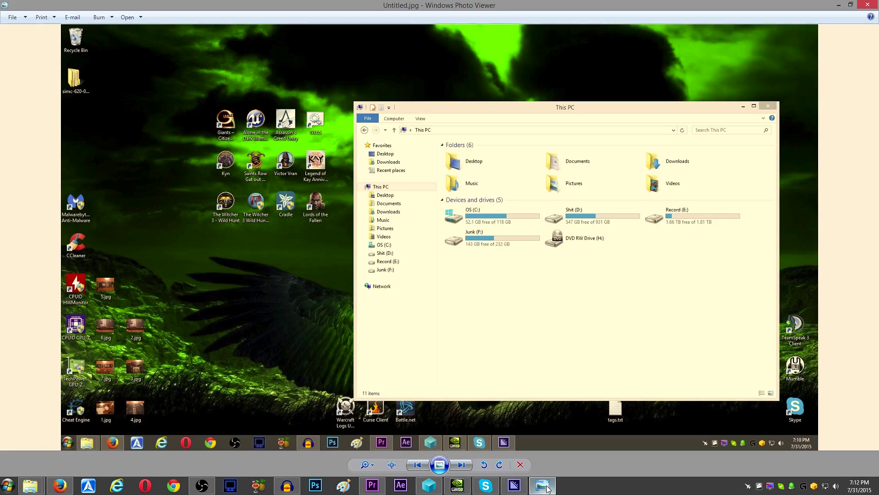
{"action": "left_click", "coordinate": [546, 486]}
{"action": "left_click", "coordinate": [547, 486]}
{"action": "left_click", "coordinate": [544, 484]}
{"action": "left_click", "coordinate": [542, 486]}
{"action": "key", "text": "alt+F4"}
- Open Color Management from the Start menu's Control Panel list
{"action": "key", "text": "super"}
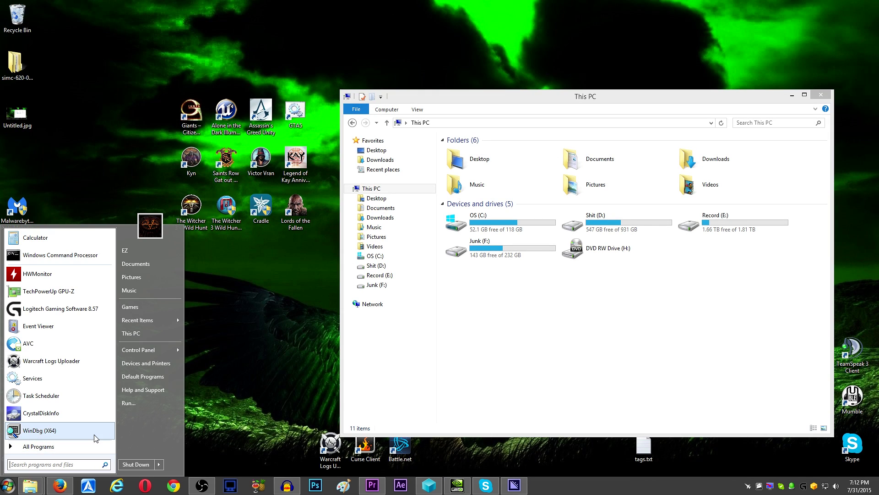
{"action": "type", "text": "color"}
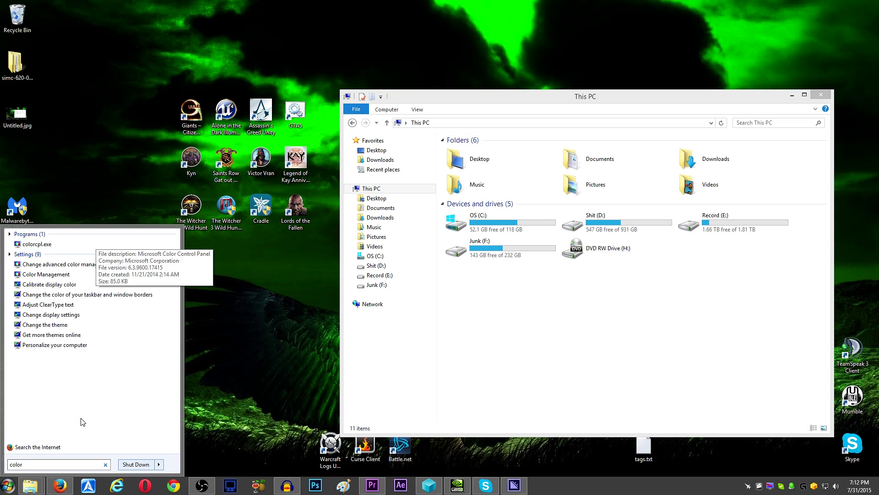
{"action": "left_click", "coordinate": [106, 465]}
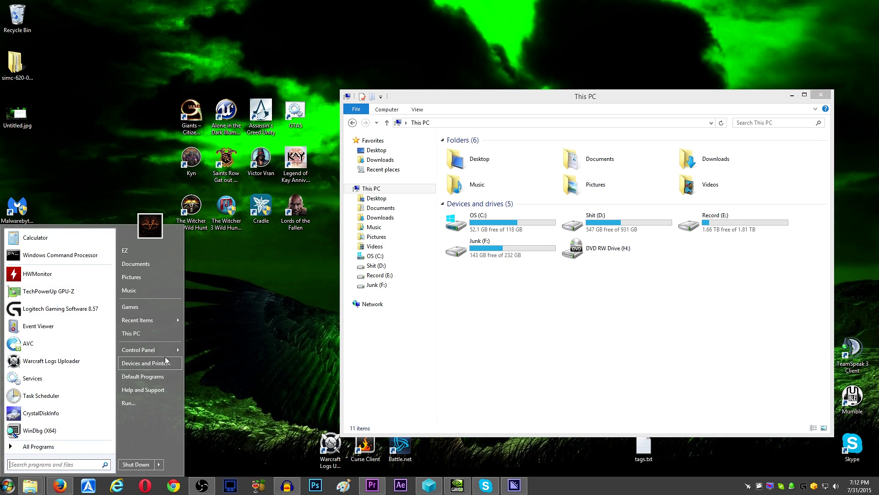
{"action": "mouse_move", "coordinate": [139, 350]}
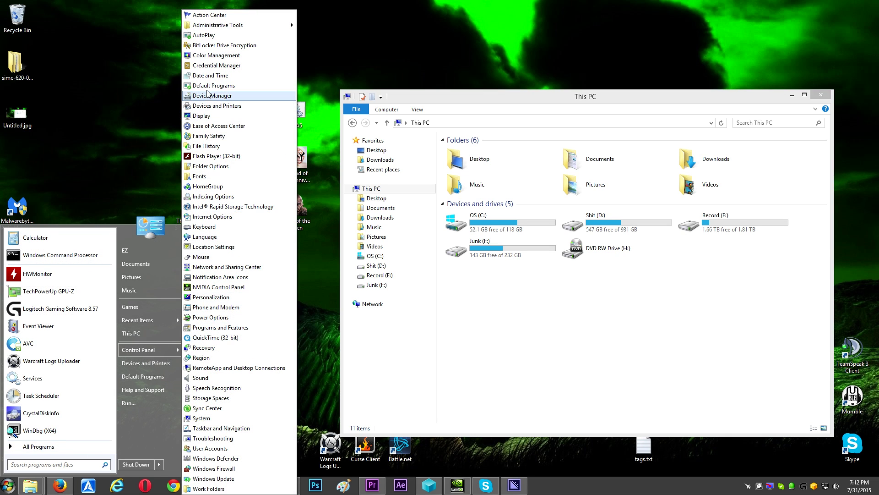
{"action": "left_click", "coordinate": [222, 56]}
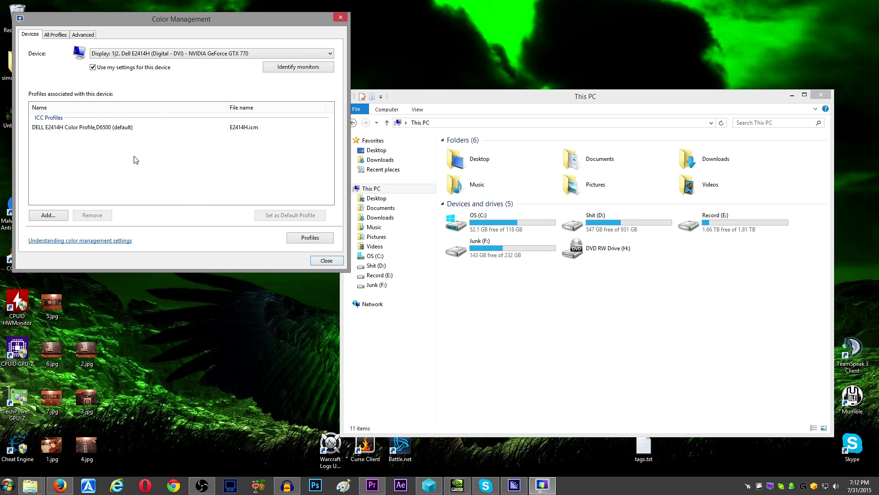
{"action": "left_click", "coordinate": [94, 67]}
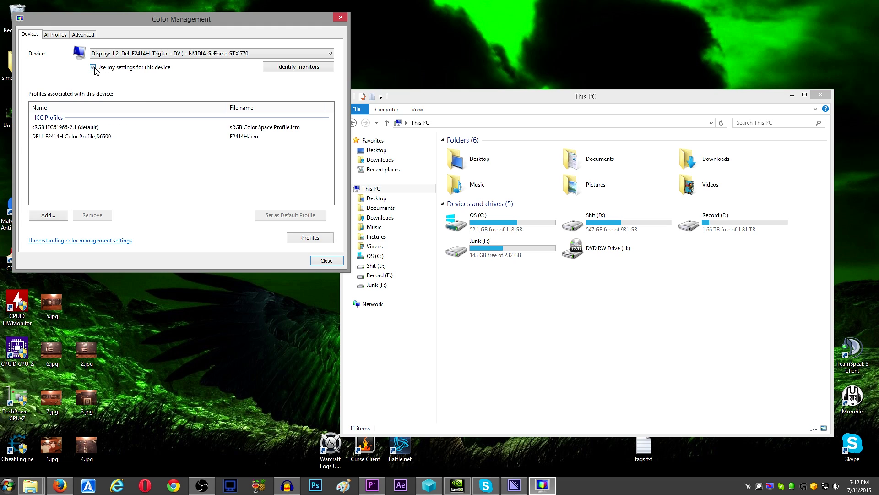
{"action": "left_click", "coordinate": [93, 68]}
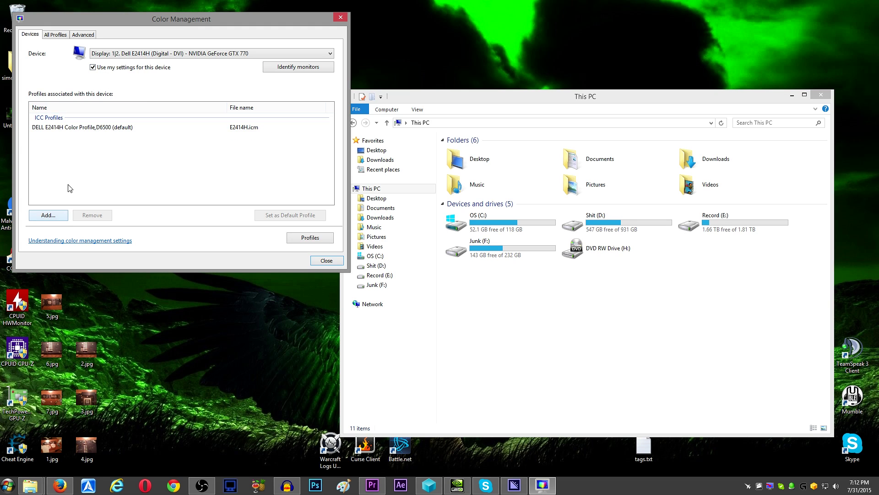
{"action": "left_click", "coordinate": [77, 129]}
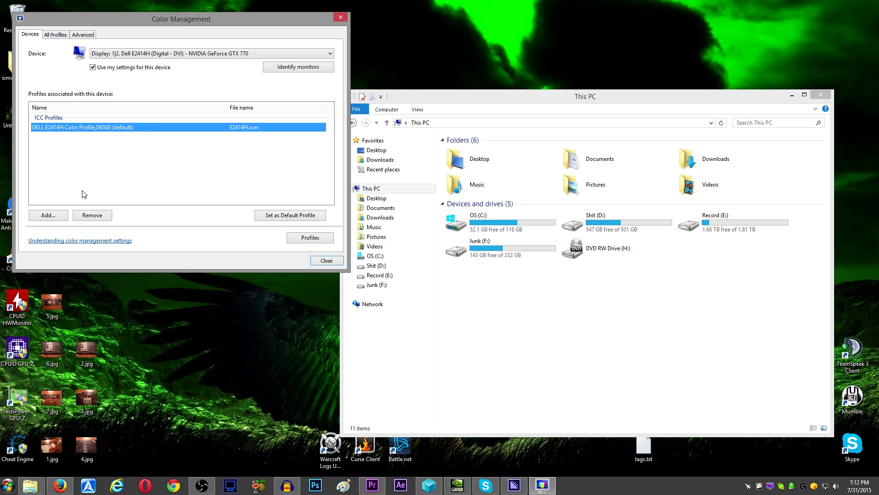
- Associate the sRGB IEC61966-2.1 profile with the Dell E2414H display
{"action": "left_click", "coordinate": [57, 215]}
{"action": "scroll", "coordinate": [174, 136], "scroll_direction": "down", "scroll_amount": 3}
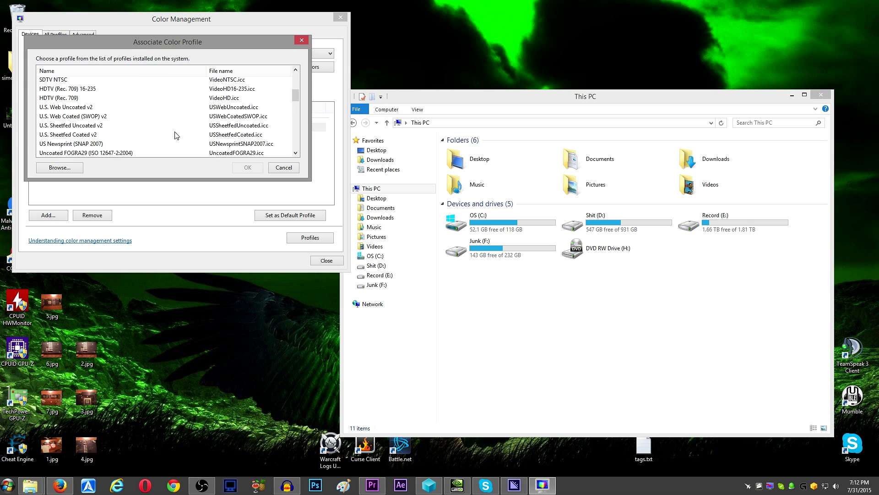
{"action": "scroll", "coordinate": [128, 134], "scroll_direction": "down", "scroll_amount": 2}
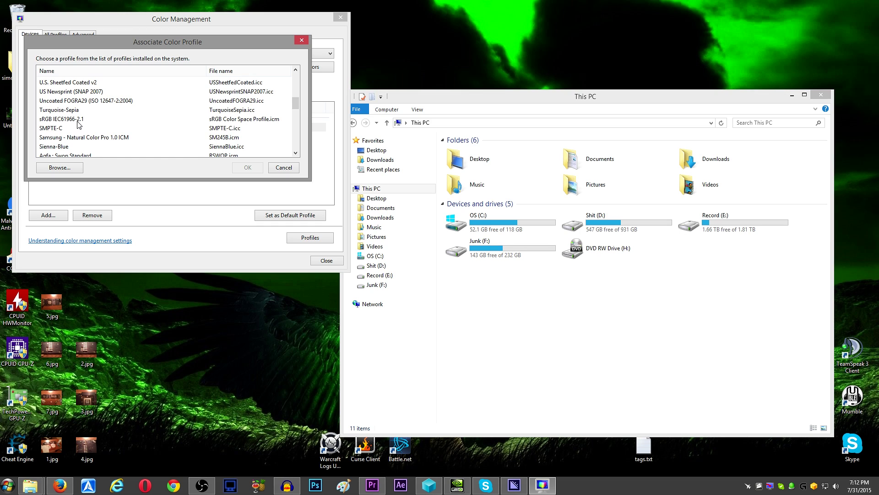
{"action": "left_click", "coordinate": [78, 119]}
{"action": "left_click", "coordinate": [247, 166]}
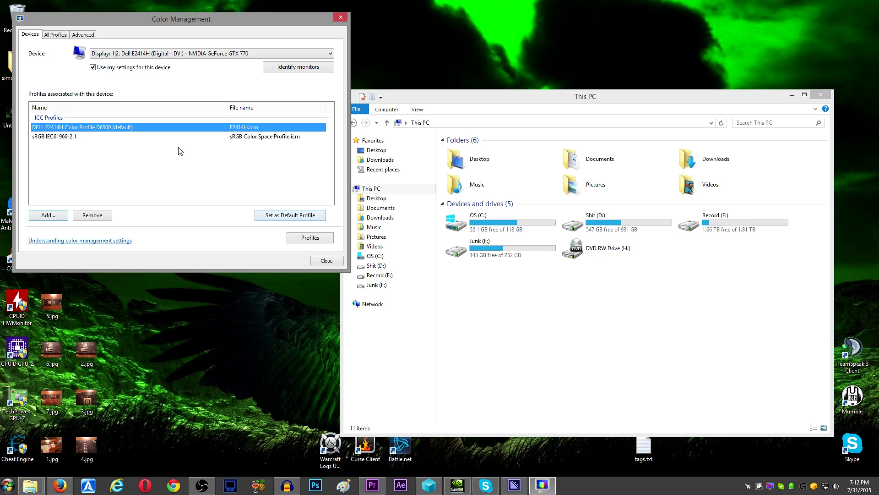
- Make sRGB IEC61966-2.1 the default profile and remove the DELL E2414H profile
{"action": "left_click", "coordinate": [188, 137]}
{"action": "left_click", "coordinate": [281, 215]}
{"action": "left_click", "coordinate": [83, 128]}
{"action": "left_click", "coordinate": [96, 214]}
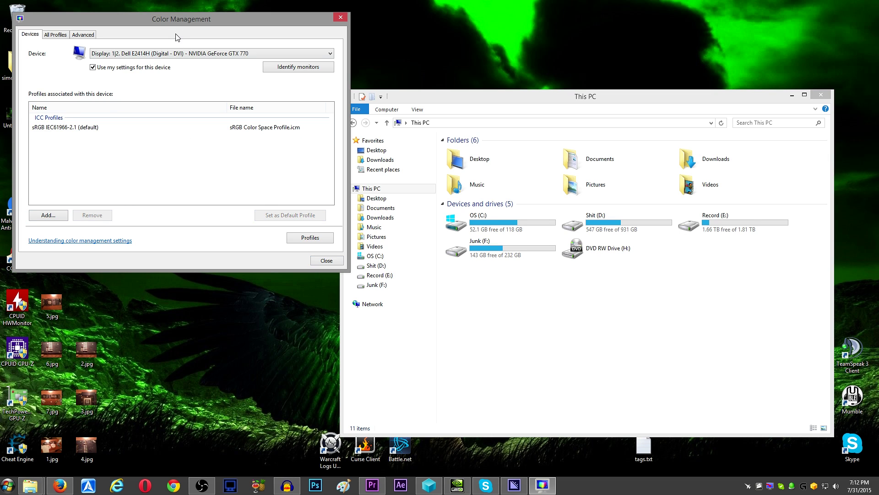
- Move the Color Management window toward centre and check Untitled.jpg's colours in the photo viewer
{"action": "left_click_drag", "start_coordinate": [168, 20], "coordinate": [341, 75]}
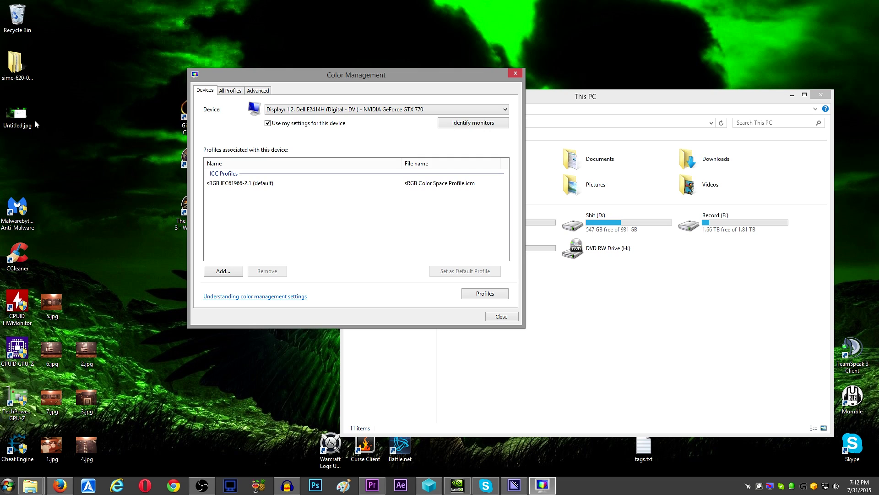
{"action": "double_click", "coordinate": [21, 117]}
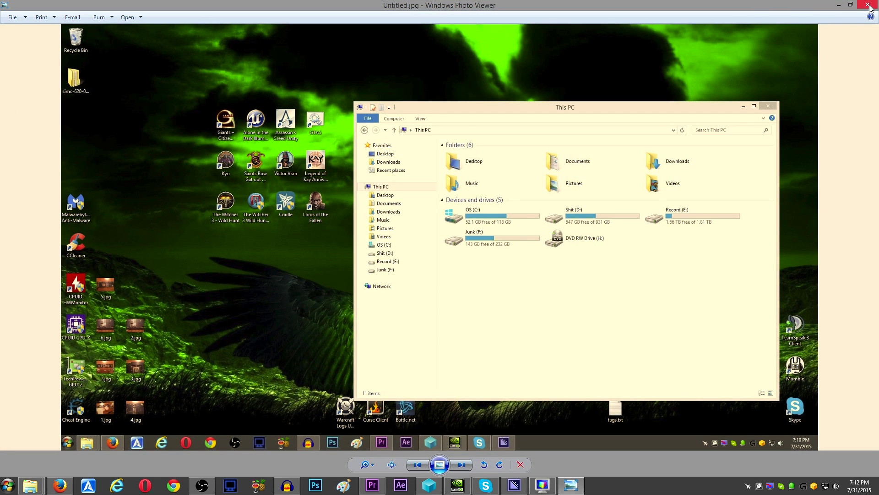
{"action": "left_click", "coordinate": [869, 6]}
- Switch to the SyncMaster 245B display and add sRGB IEC61966-2.1 beside the Samsung Natural Color Pro profile
{"action": "left_click", "coordinate": [301, 110]}
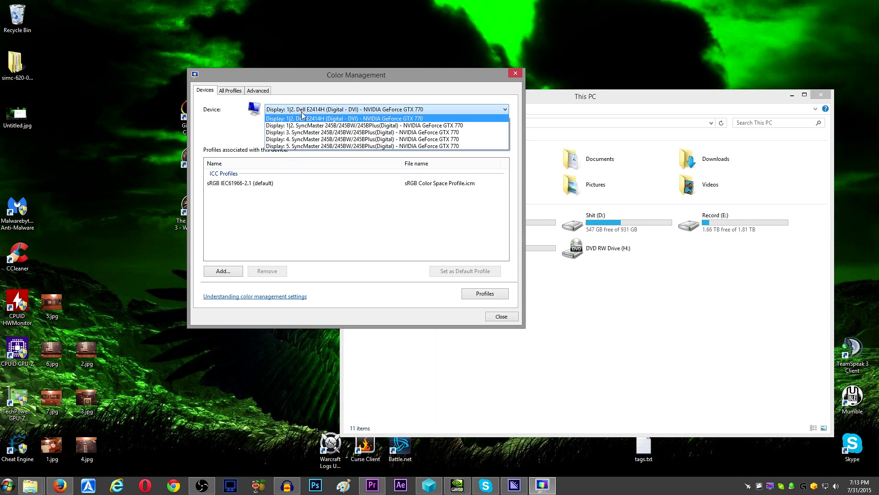
{"action": "left_click", "coordinate": [305, 125]}
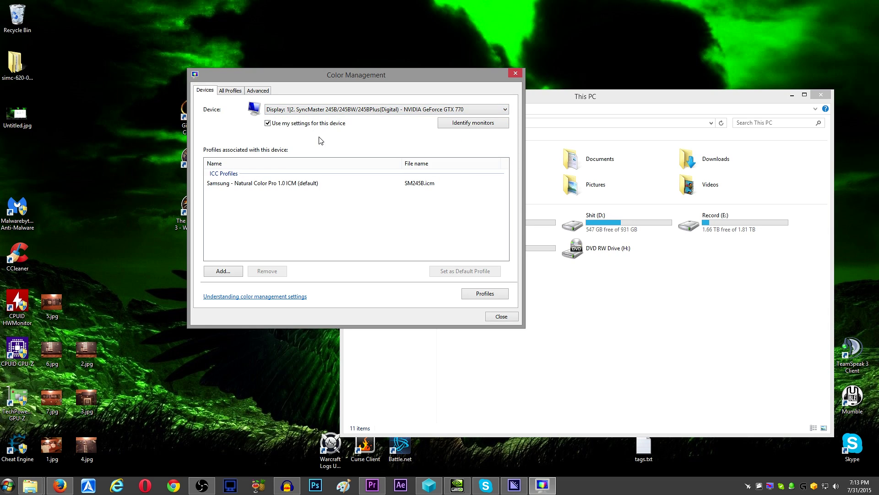
{"action": "left_click", "coordinate": [265, 184]}
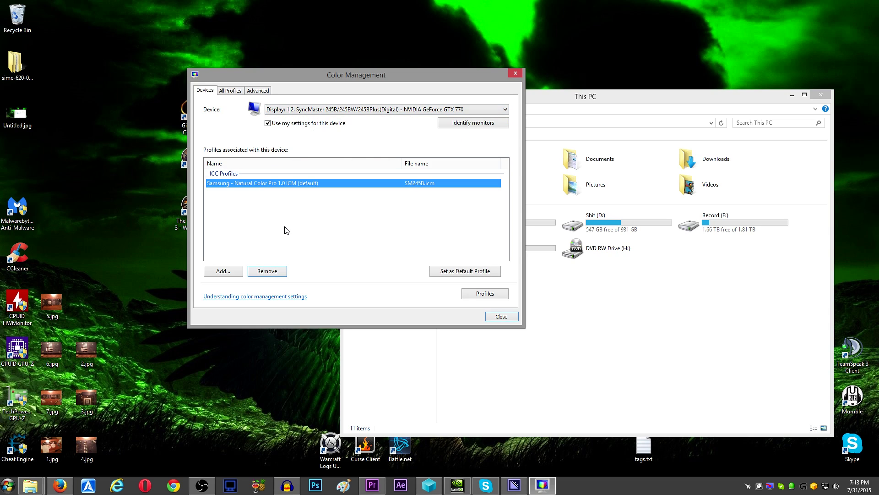
{"action": "left_click", "coordinate": [283, 209]}
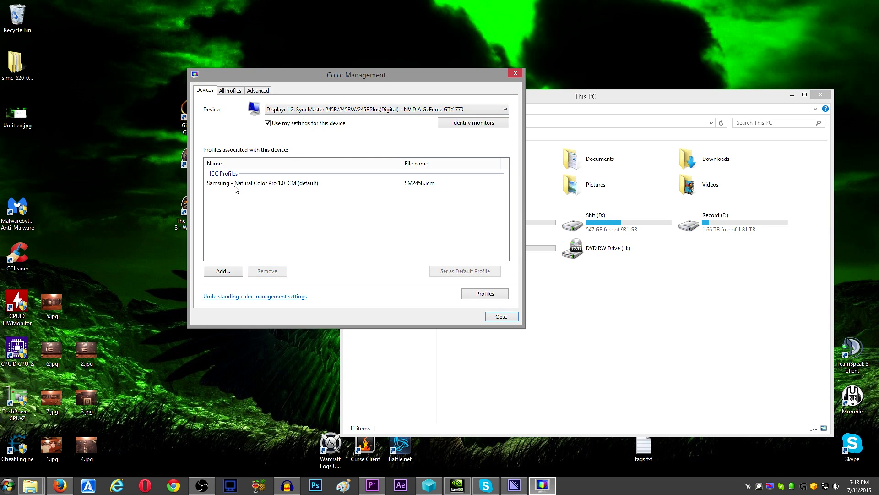
{"action": "left_click", "coordinate": [271, 187]}
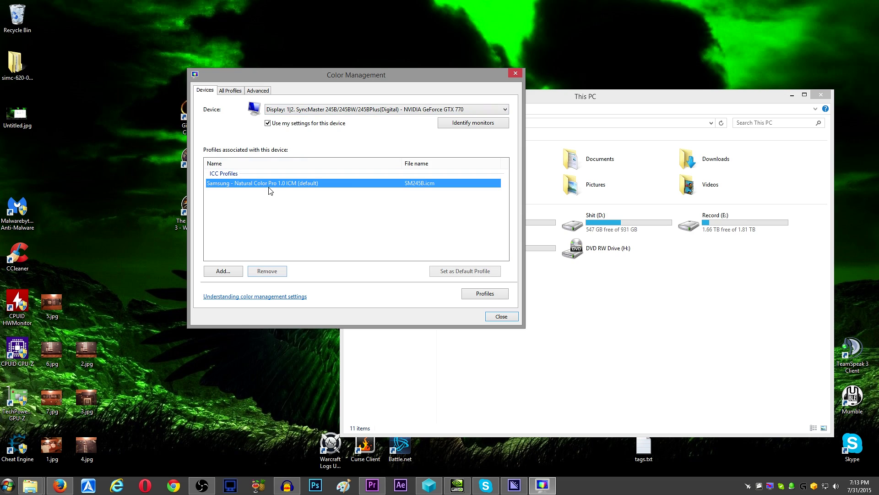
{"action": "left_click", "coordinate": [223, 271]}
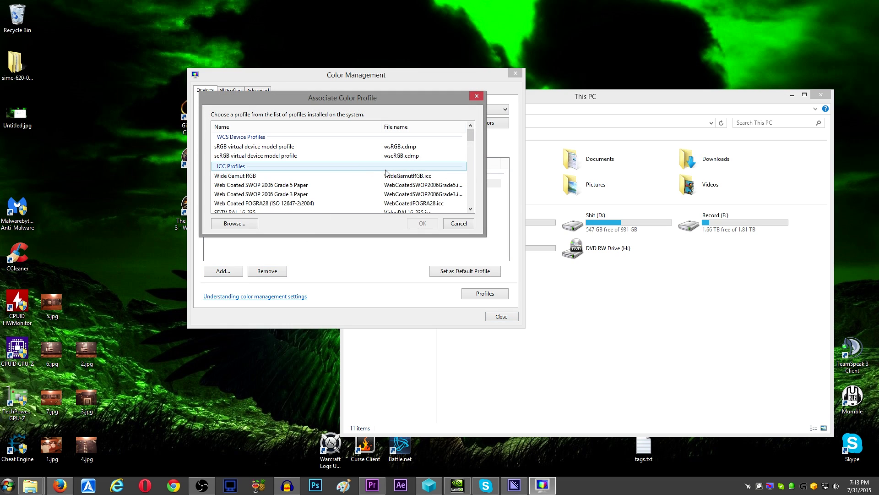
{"action": "scroll", "coordinate": [378, 175], "scroll_direction": "down", "scroll_amount": 5}
{"action": "scroll", "coordinate": [320, 175], "scroll_direction": "down", "scroll_amount": 1}
{"action": "scroll", "coordinate": [288, 179], "scroll_direction": "down", "scroll_amount": 1}
{"action": "scroll", "coordinate": [275, 181], "scroll_direction": "down", "scroll_amount": 1}
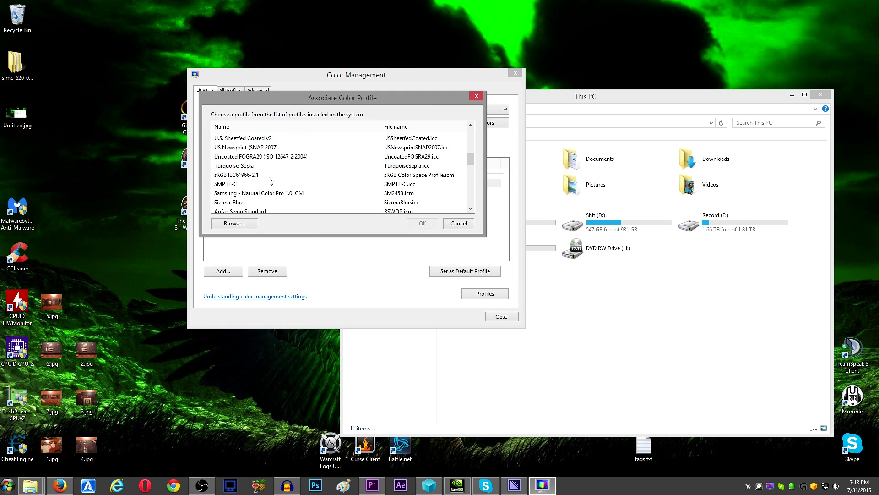
{"action": "double_click", "coordinate": [251, 178]}
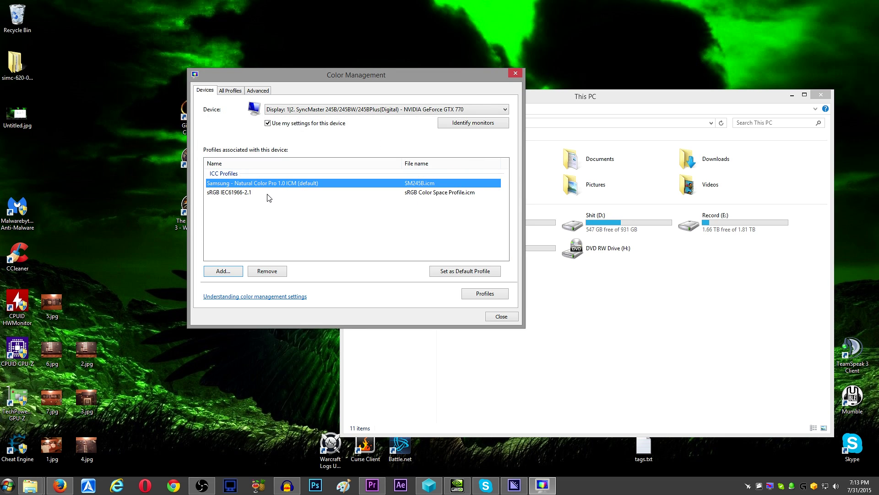
- Make sRGB IEC61966-2.1 the default, remove the Samsung profile, and check Untitled.jpg's colours
{"action": "left_click", "coordinate": [447, 270]}
{"action": "left_click", "coordinate": [285, 184]}
{"action": "left_click", "coordinate": [282, 272]}
{"action": "double_click", "coordinate": [20, 112]}
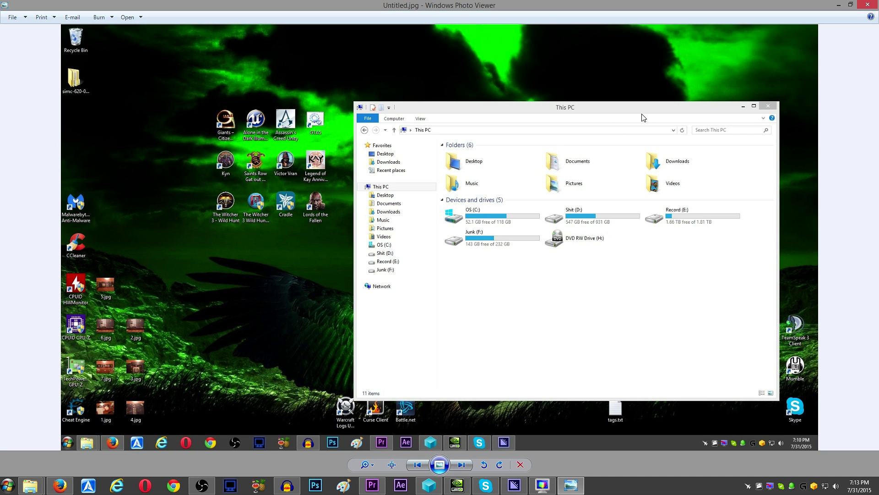
{"action": "left_click", "coordinate": [868, 5]}
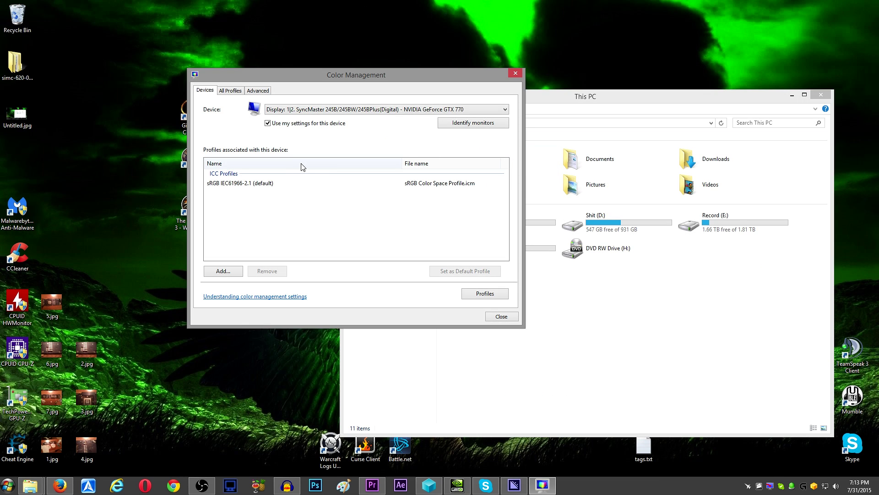